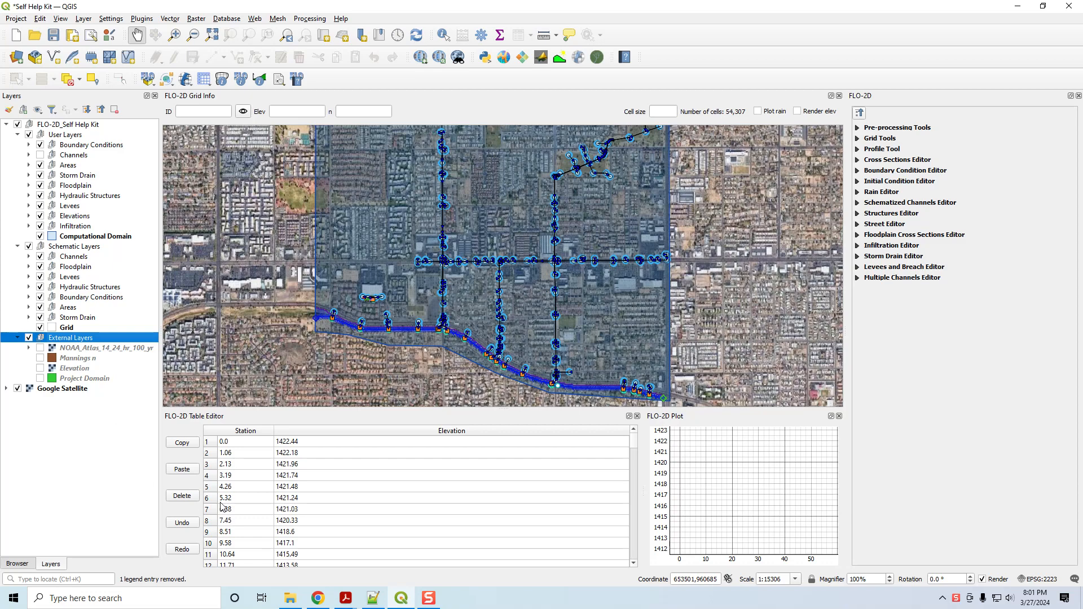
# Load Buildings.shp and Walls.shp from the QGIS Lesson 4 folder into the project's External Layers group.
pyautogui.click(290, 597)
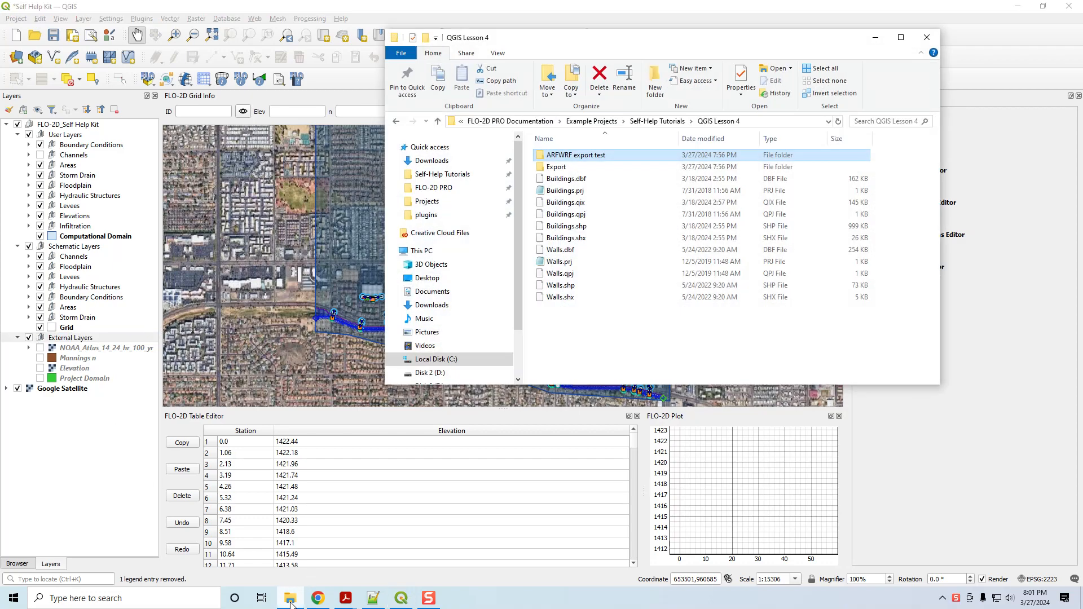
pyautogui.click(581, 225)
pyautogui.keyDown('ctrl'); pyautogui.click(564, 284); pyautogui.keyUp('ctrl')
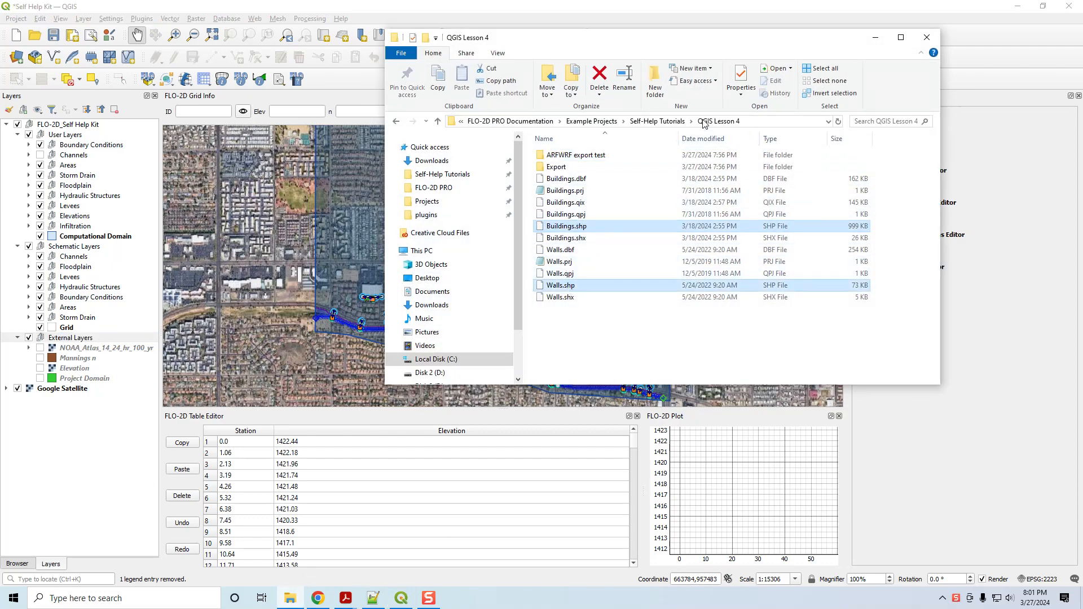
pyautogui.moveTo(557, 289); pyautogui.dragTo(327, 345)
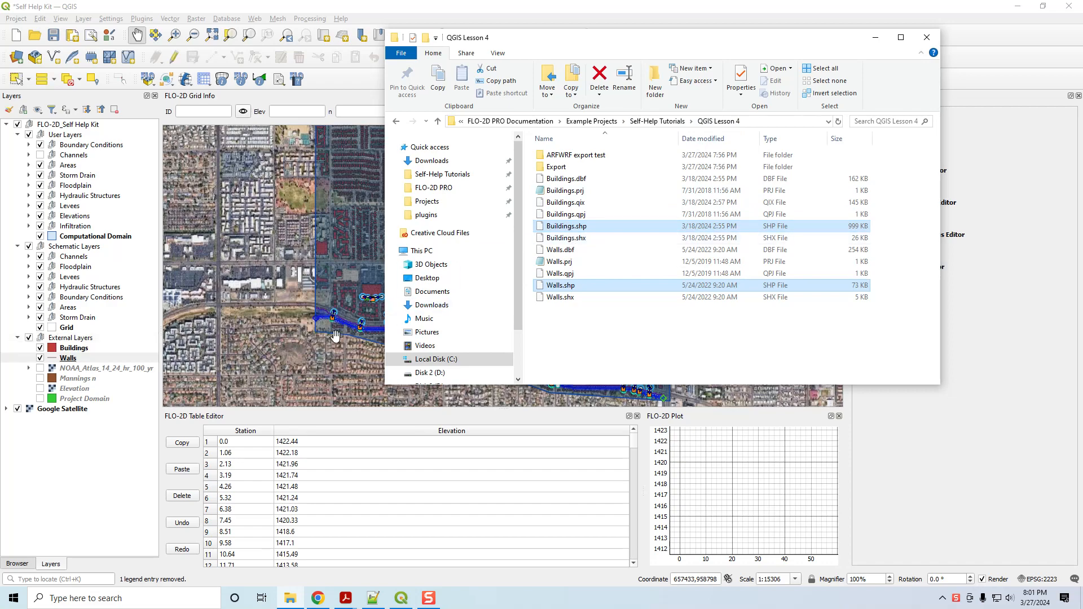
pyautogui.click(875, 38)
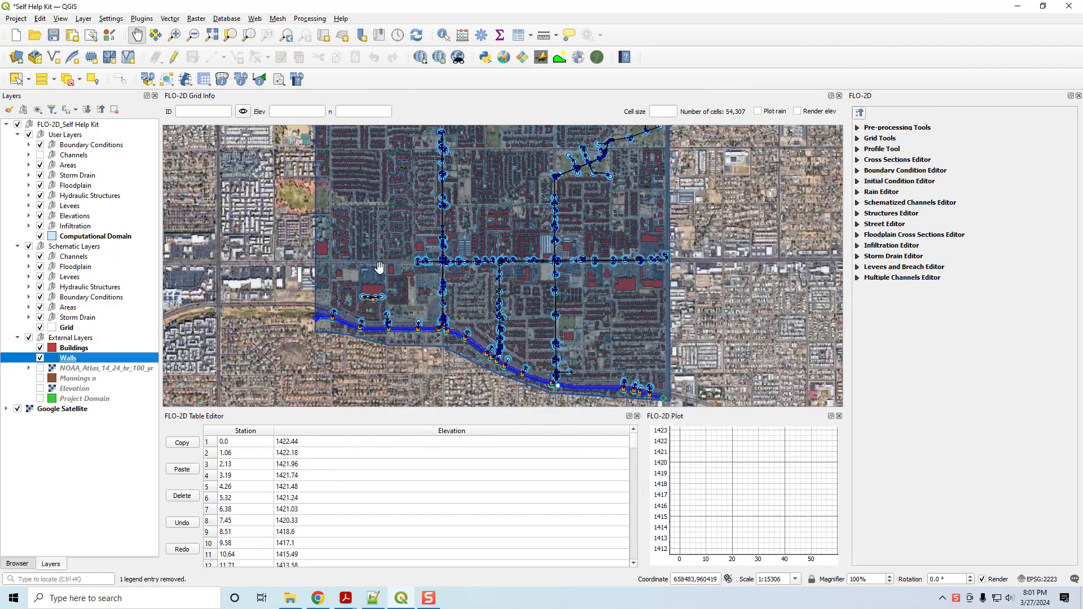
# Open the Buildings layer's symbology and set the simple fill's stroke style to No Pen.
pyautogui.click(73, 349)
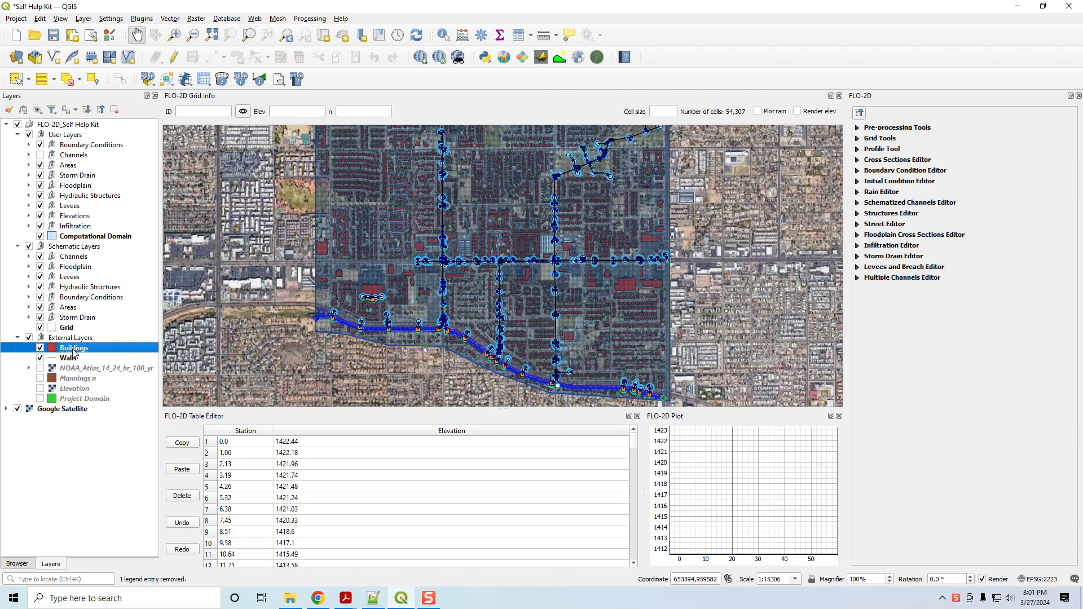
pyautogui.doubleClick(74, 353)
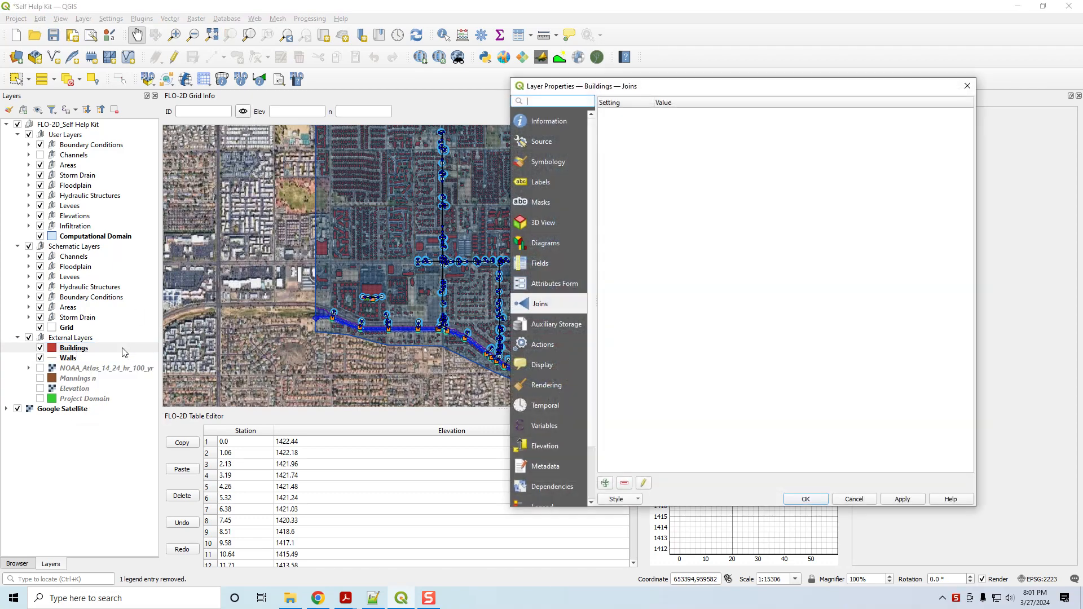
pyautogui.click(542, 164)
pyautogui.click(716, 131)
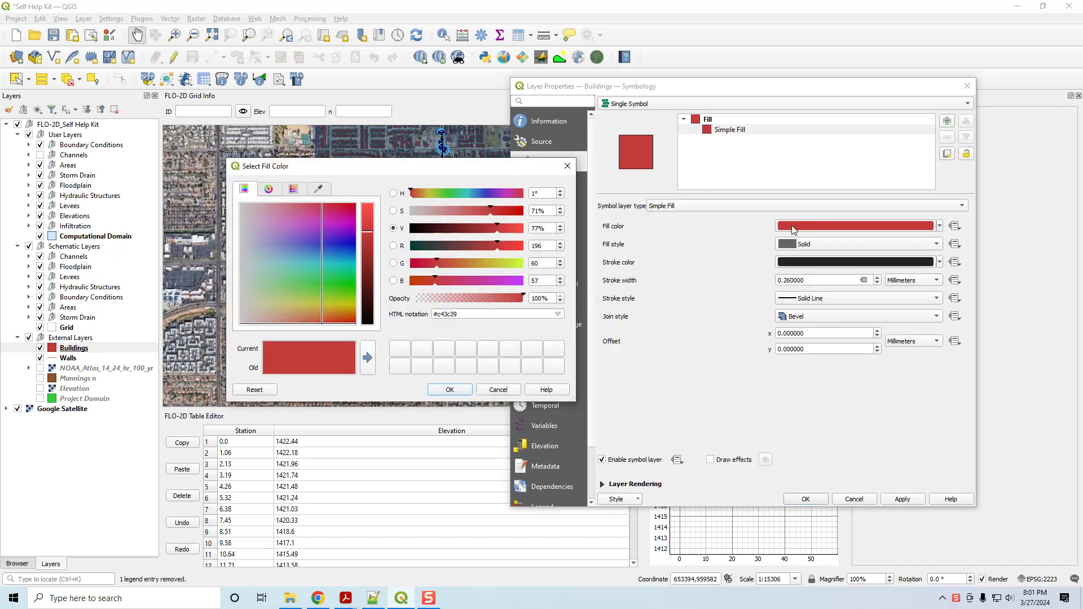
pyautogui.press('Escape')
pyautogui.click(795, 299)
pyautogui.click(796, 309)
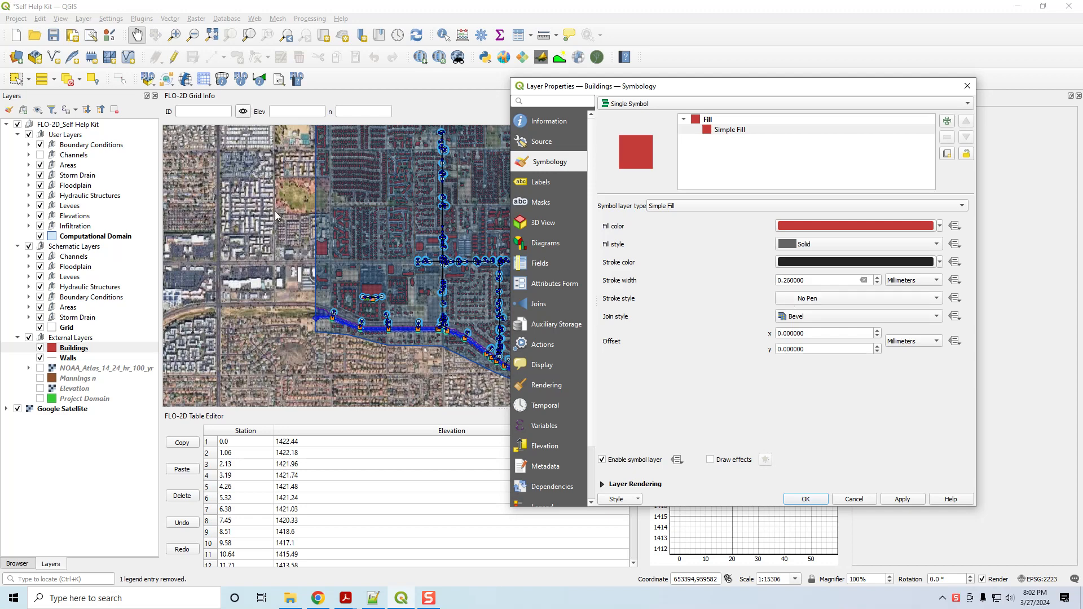
# Set the Buildings layer's fill color to violet and apply the layer styling.
pyautogui.click(787, 226)
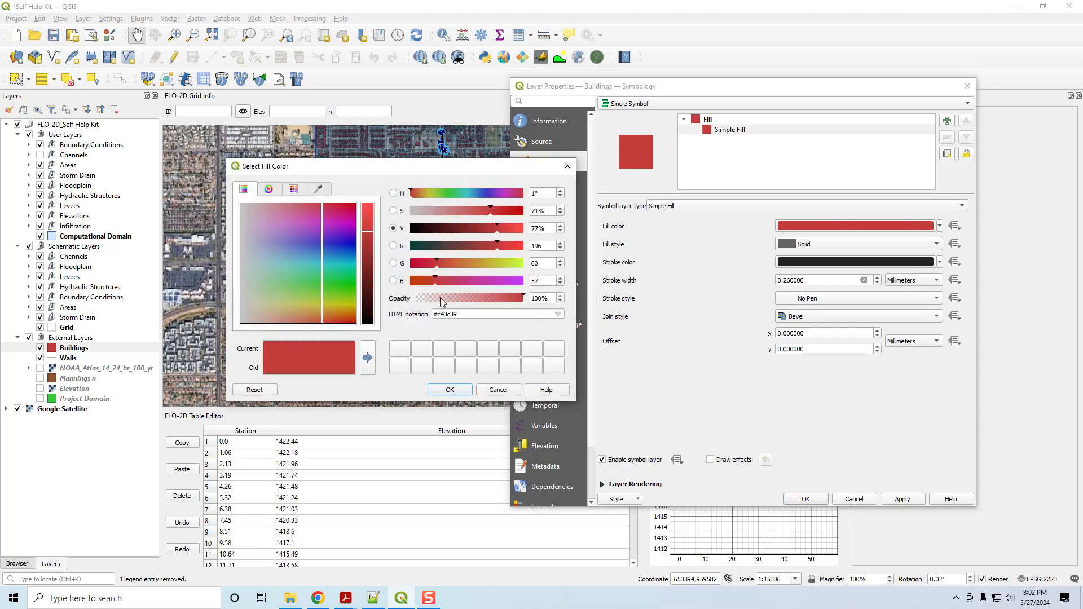
pyautogui.moveTo(460, 314); pyautogui.dragTo(401, 309)
pyautogui.write('violet')
pyautogui.press('Return')
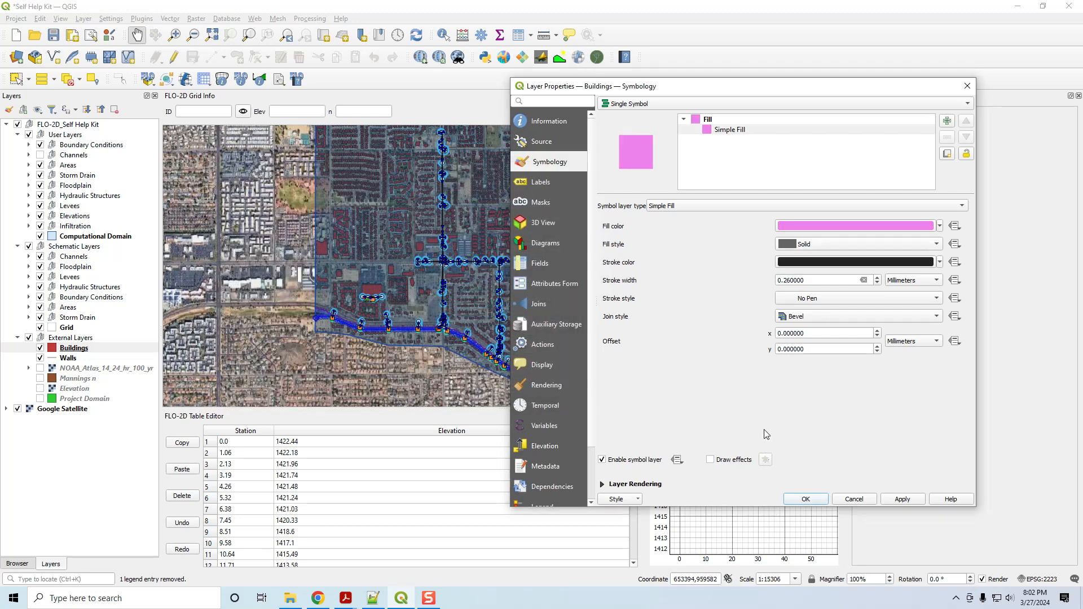
pyautogui.click(903, 500)
pyautogui.click(806, 499)
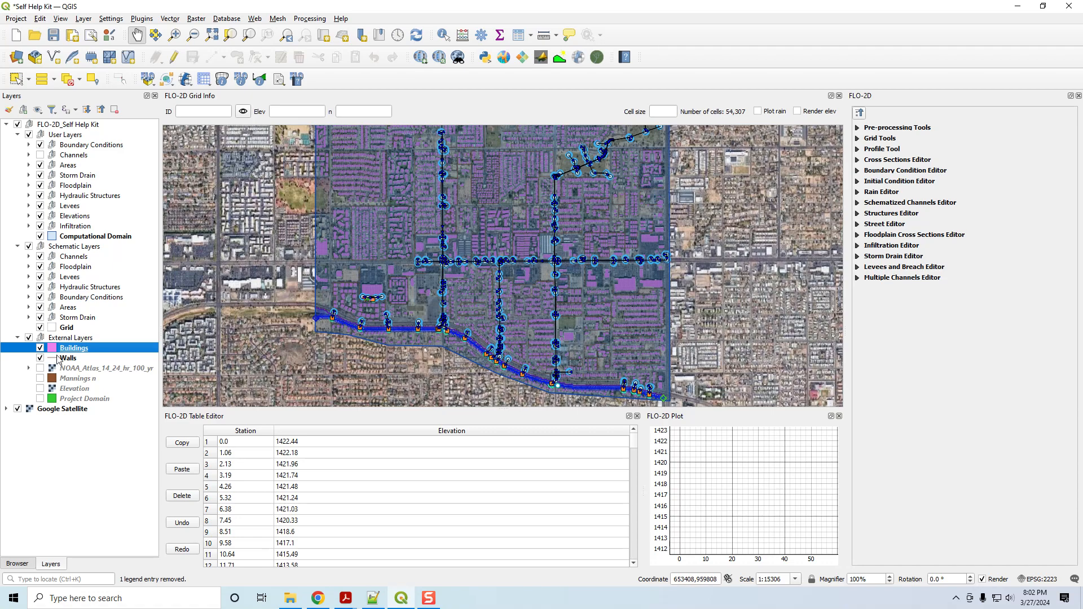
# Examine the Buildings attribute table, including its Collapse, ARF and WRF fields.
pyautogui.rightClick(62, 352)
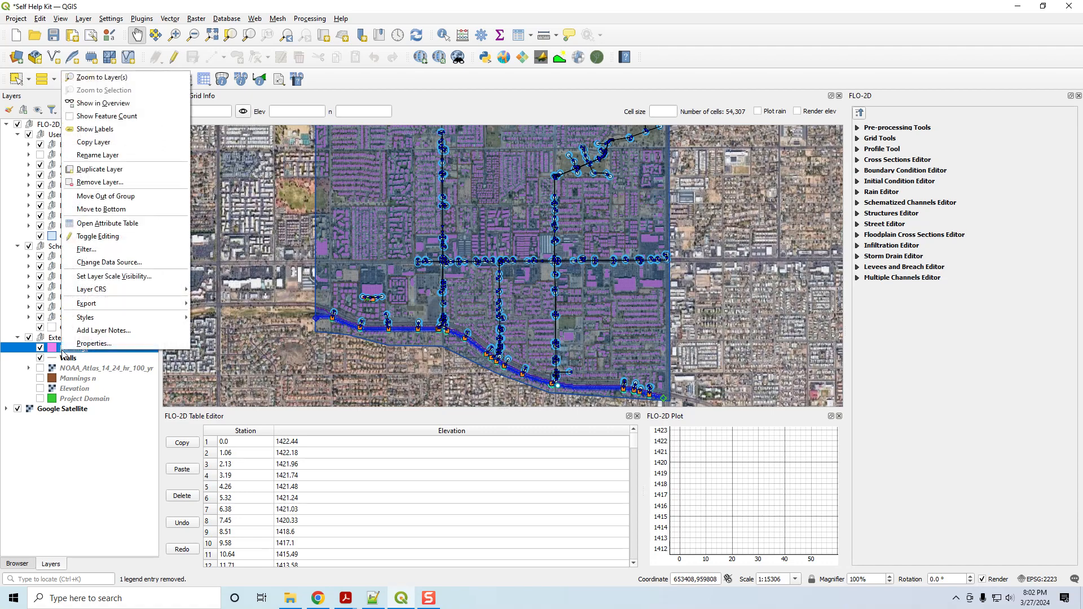
pyautogui.click(118, 223)
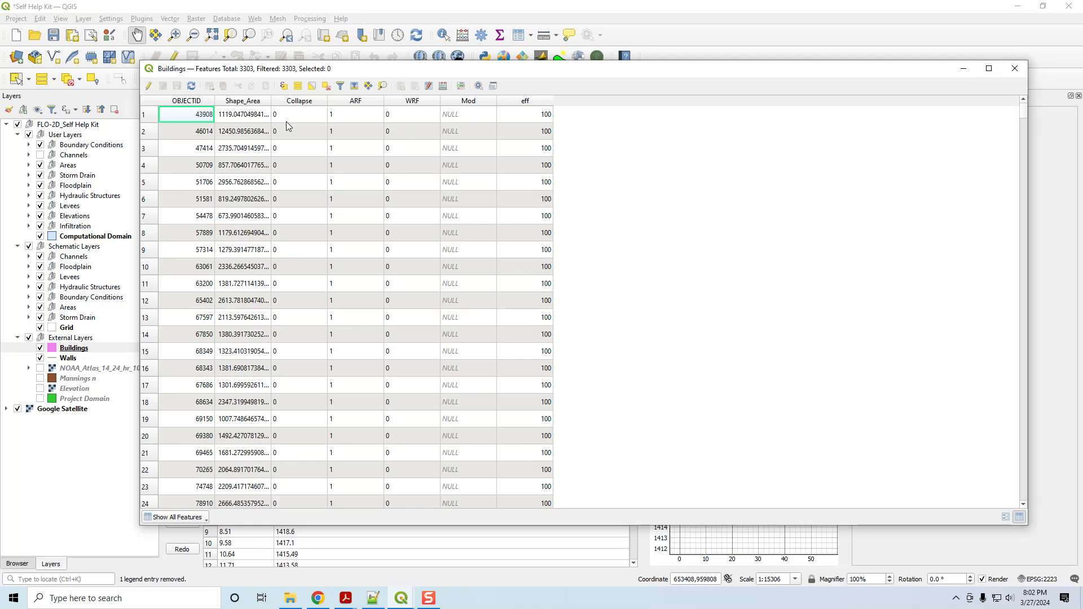
pyautogui.click(1015, 69)
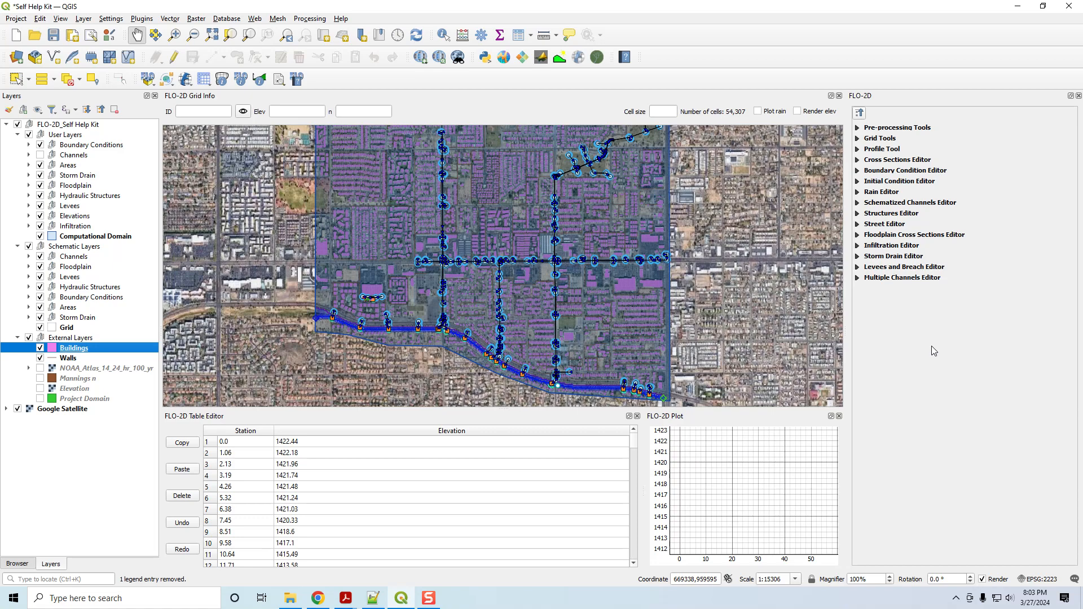
# Start the ARF and WRF reduction factor calculation with Buildings as the external polygon layer.
pyautogui.click(856, 138)
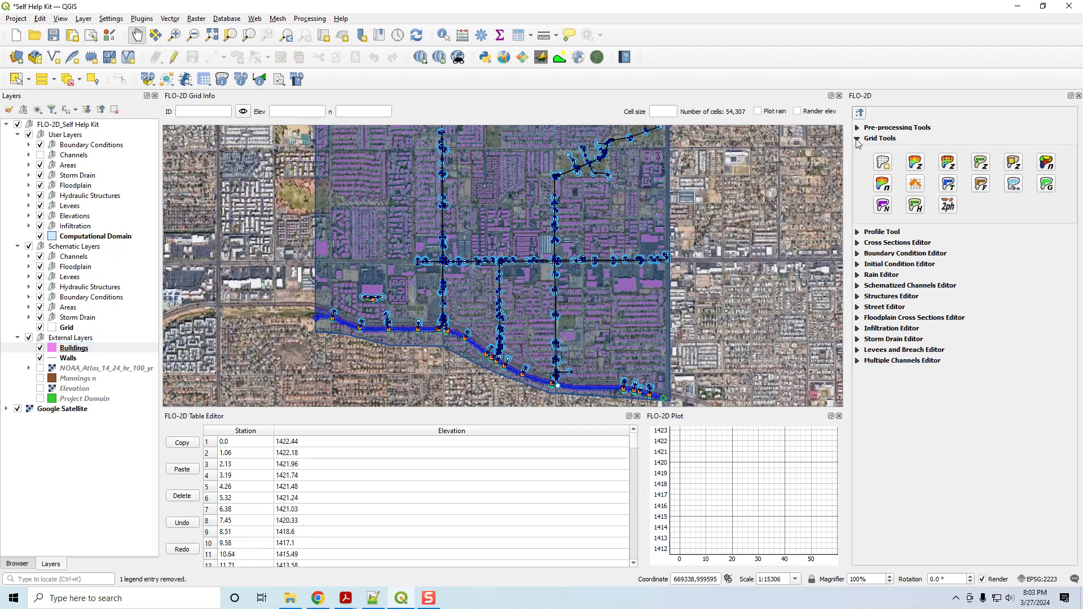
pyautogui.click(858, 113)
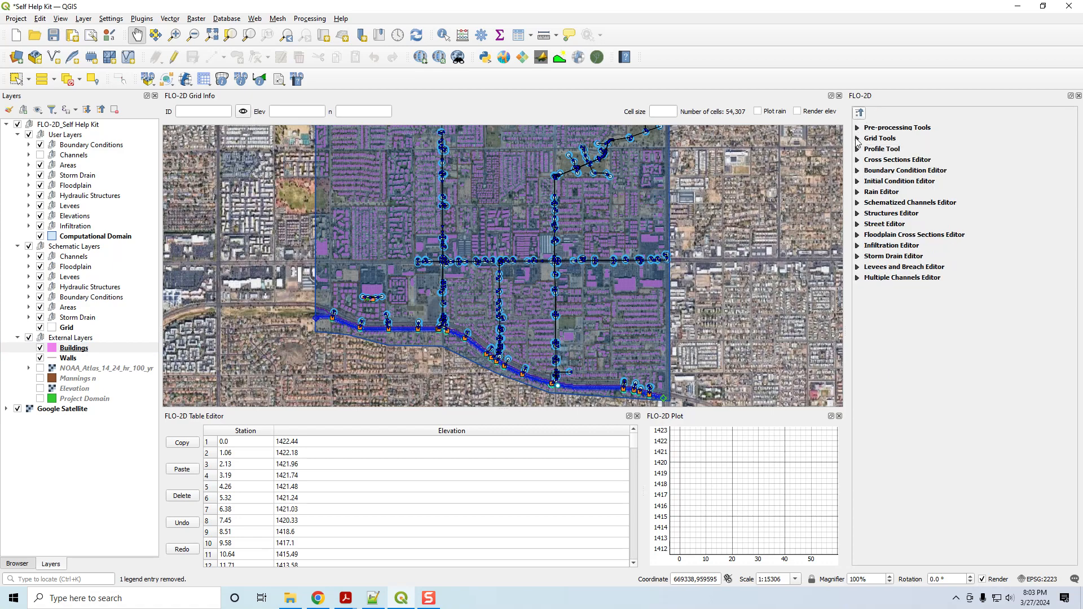
pyautogui.click(857, 139)
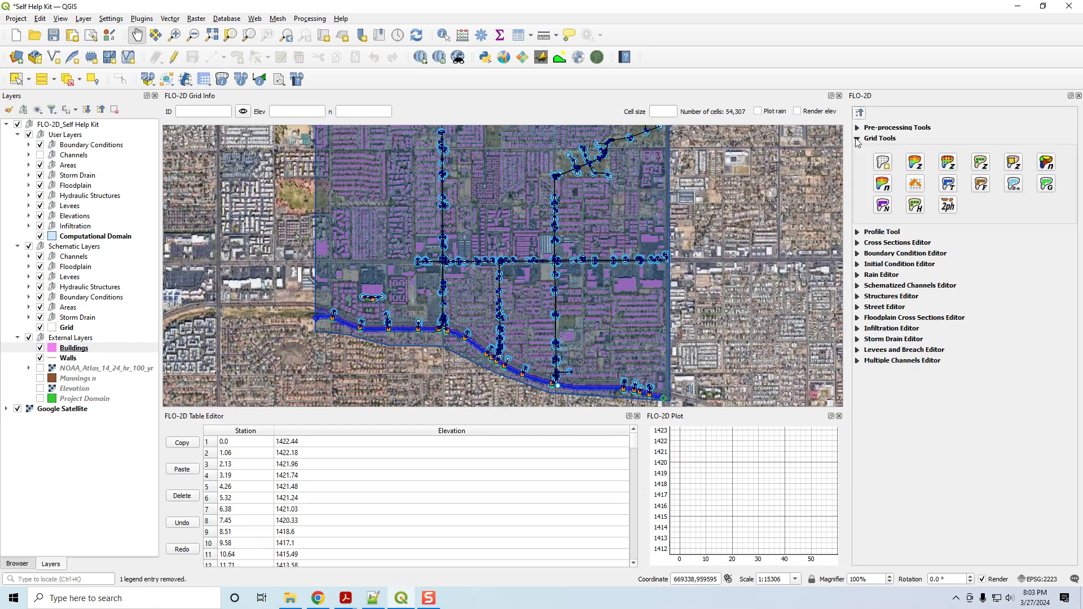
pyautogui.click(916, 185)
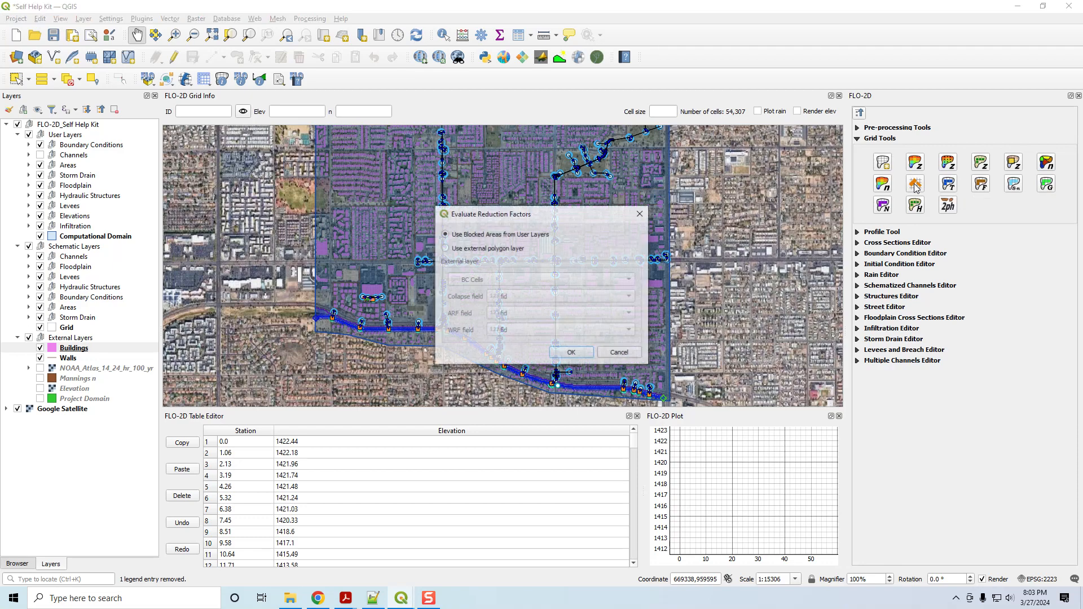
pyautogui.click(466, 248)
pyautogui.click(473, 282)
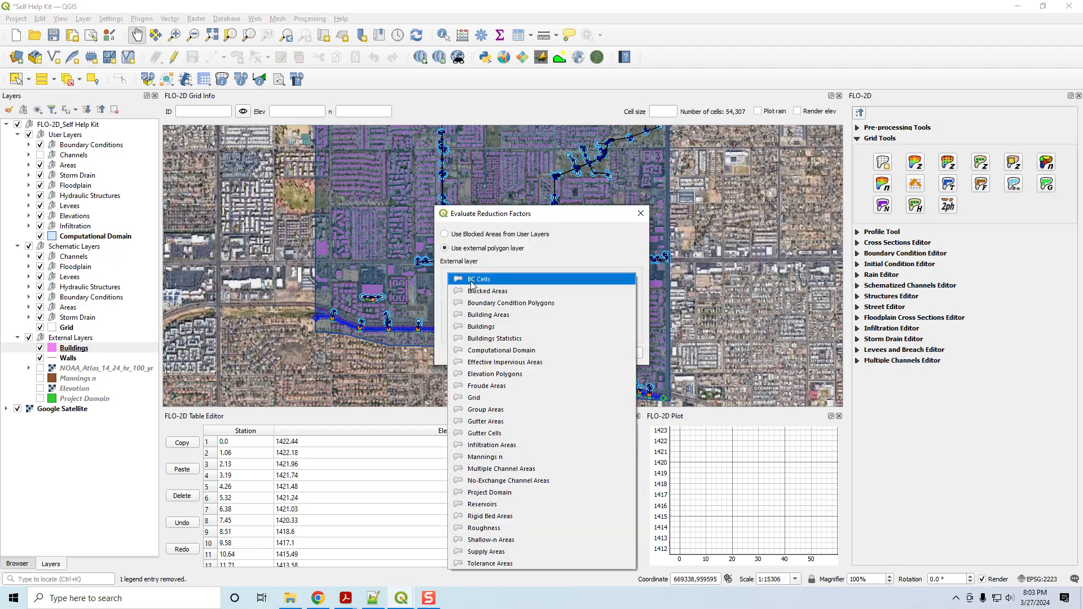
pyautogui.click(485, 327)
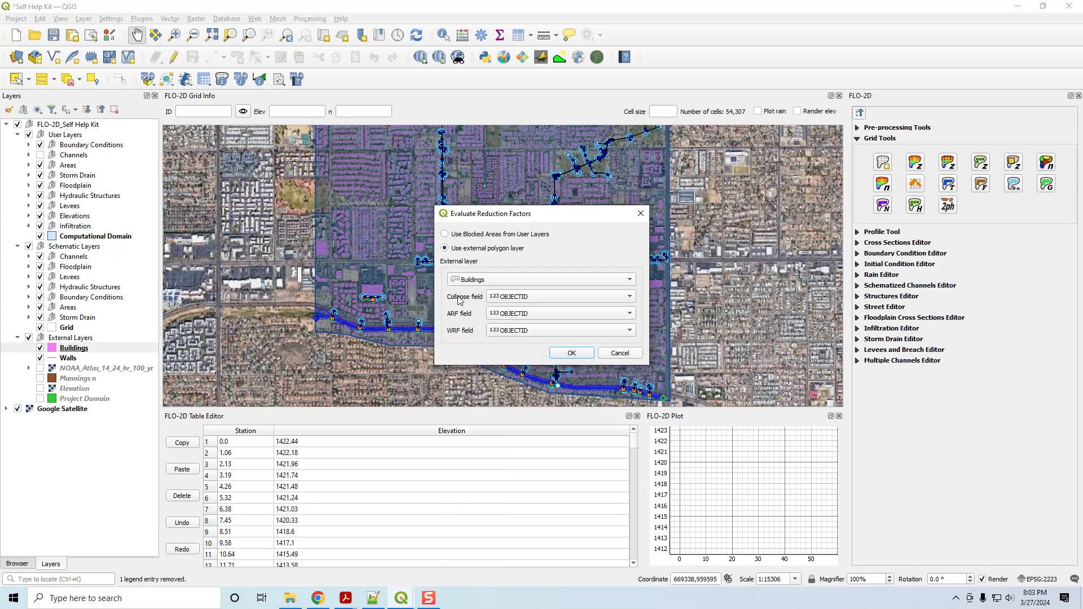
# Assign the Collapse, ARF and WRF attributes to their matching fields and run the reduction factor evaluation.
pyautogui.click(538, 296)
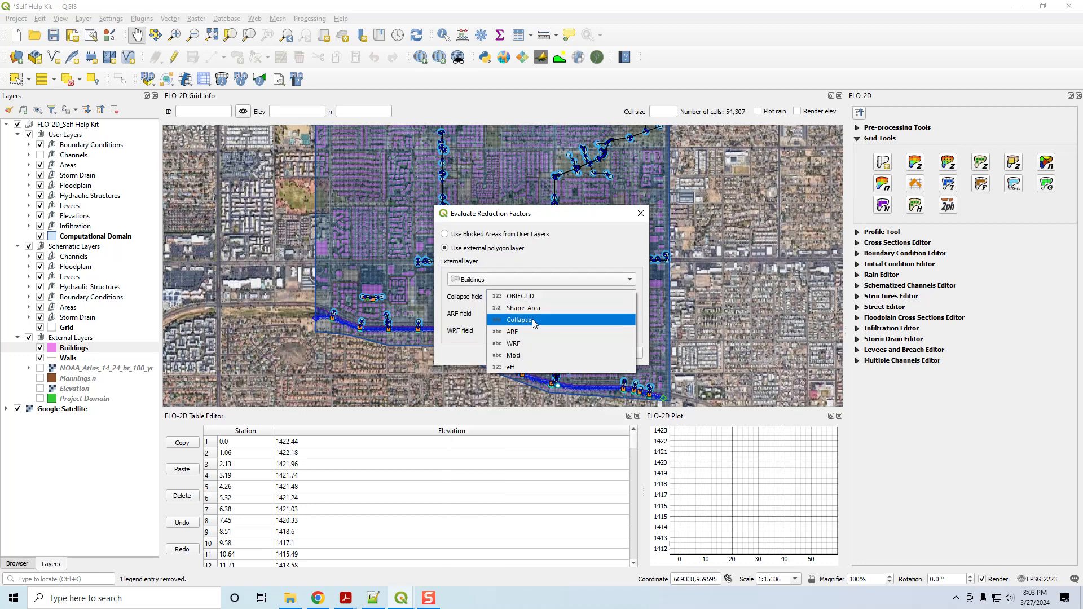
pyautogui.click(533, 320)
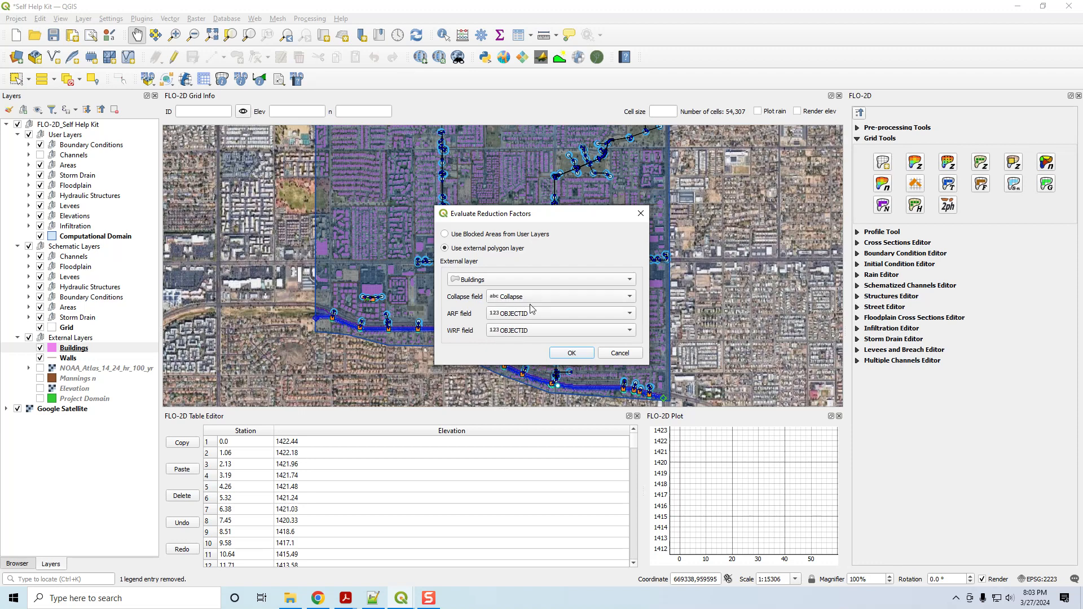
pyautogui.click(534, 313)
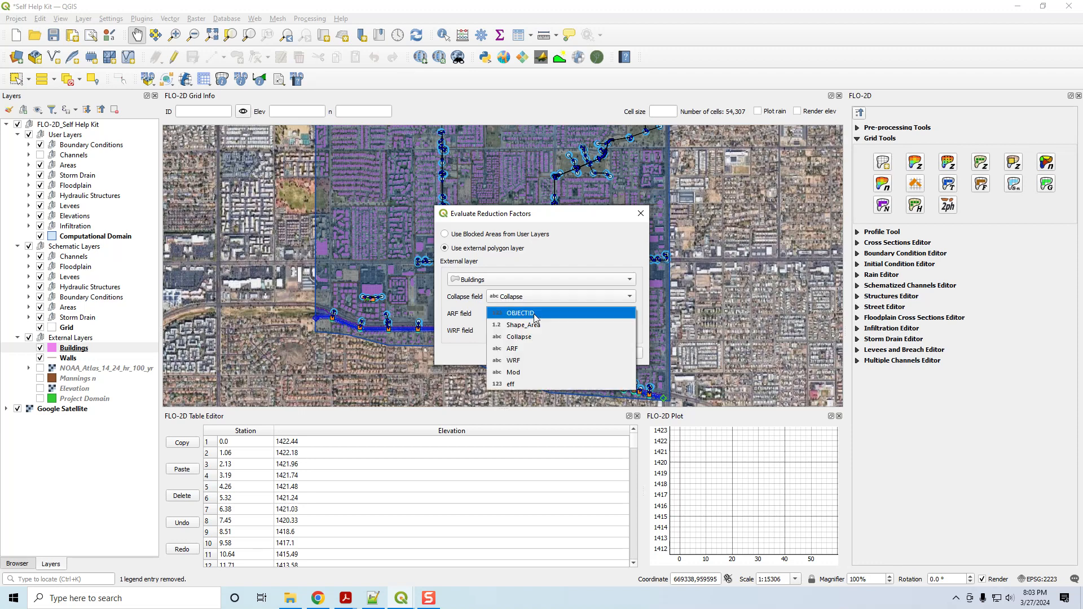
pyautogui.click(525, 350)
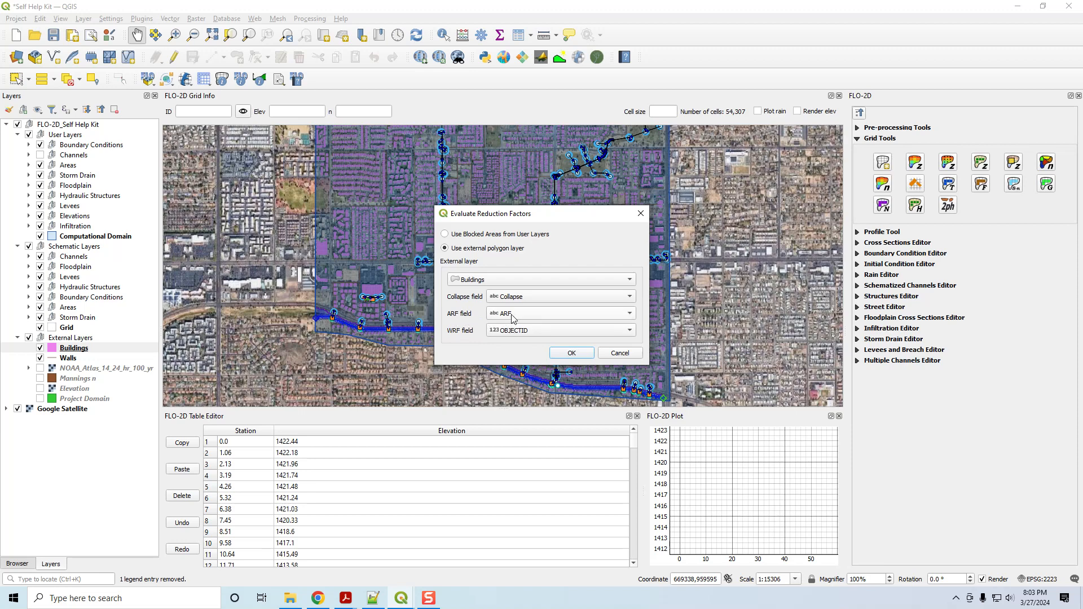
pyautogui.click(514, 332)
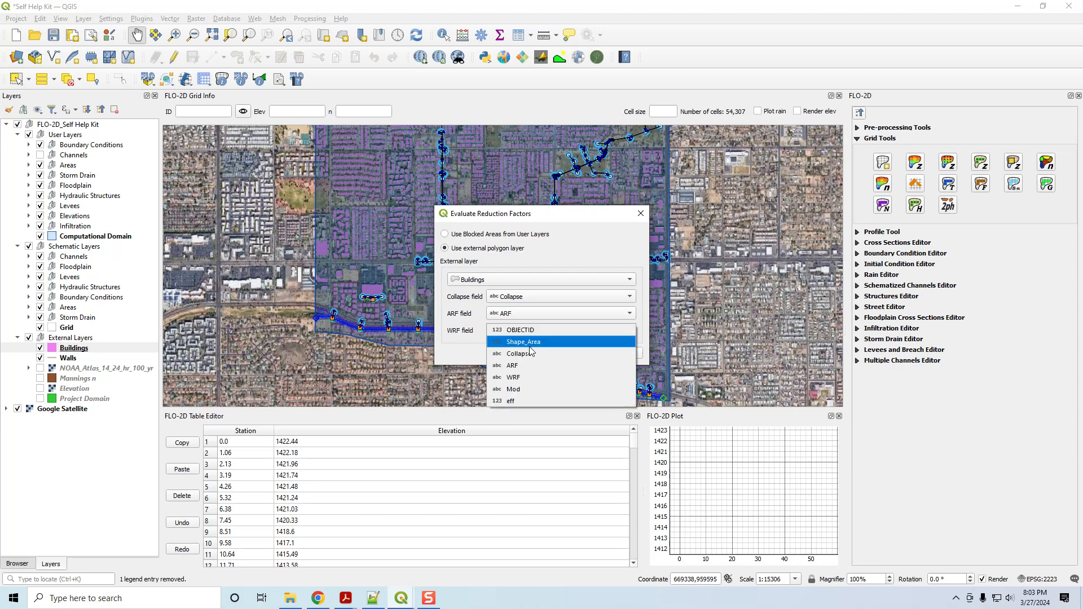
pyautogui.click(528, 379)
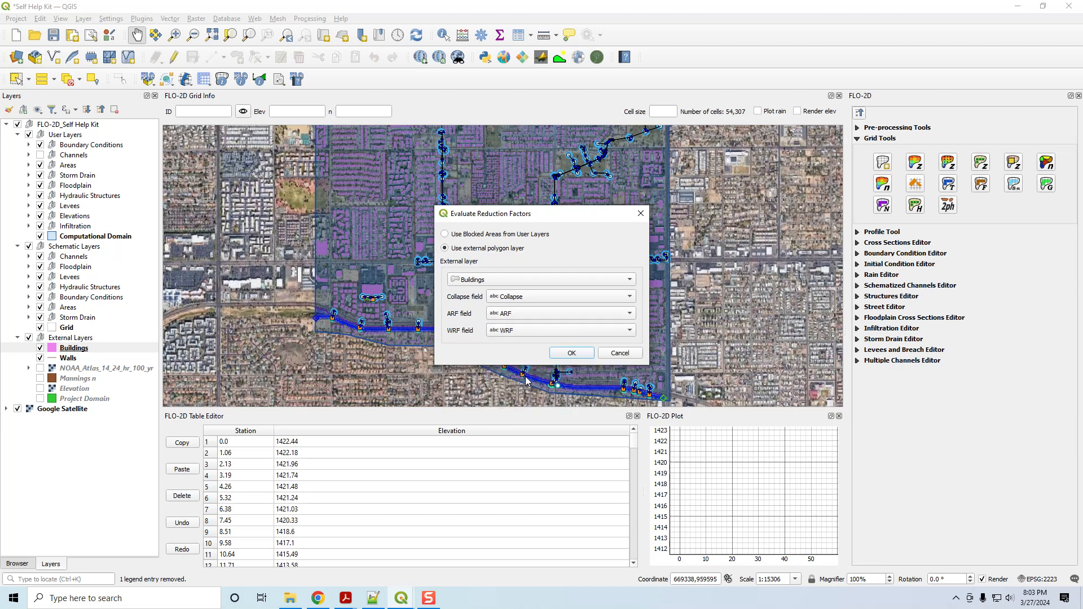
pyautogui.click(568, 354)
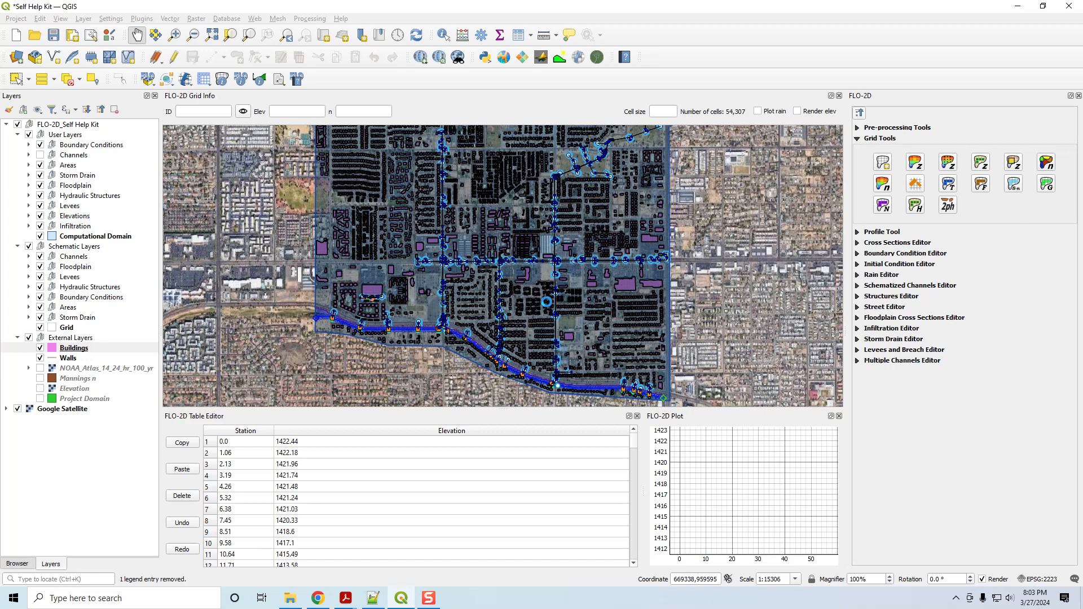
pyautogui.click(580, 311)
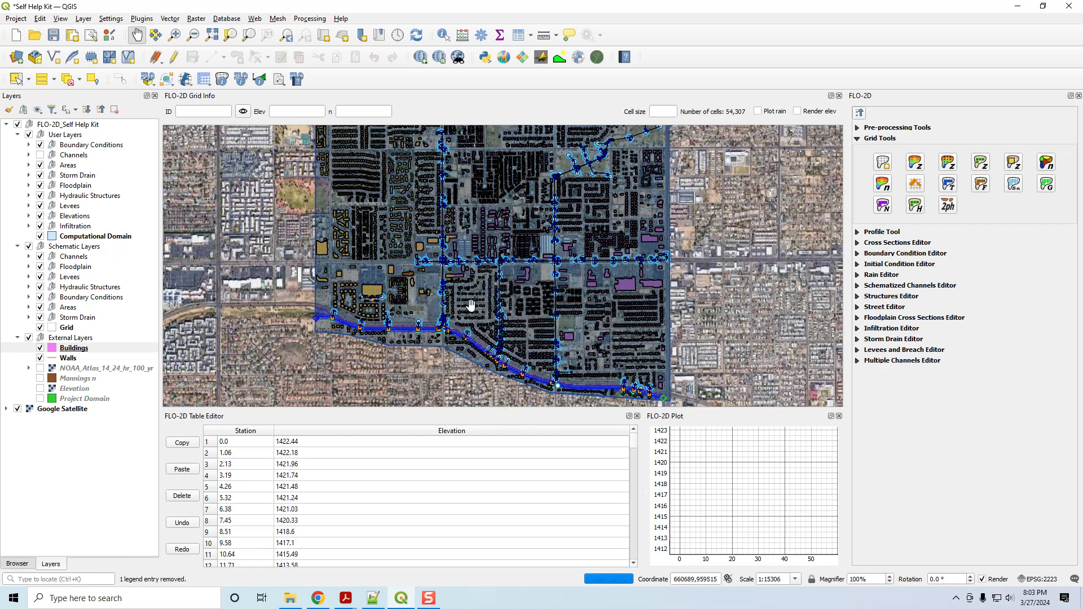
# Hide the external Buildings layer and the Blocked Areas layer in the user Areas group.
pyautogui.click(40, 349)
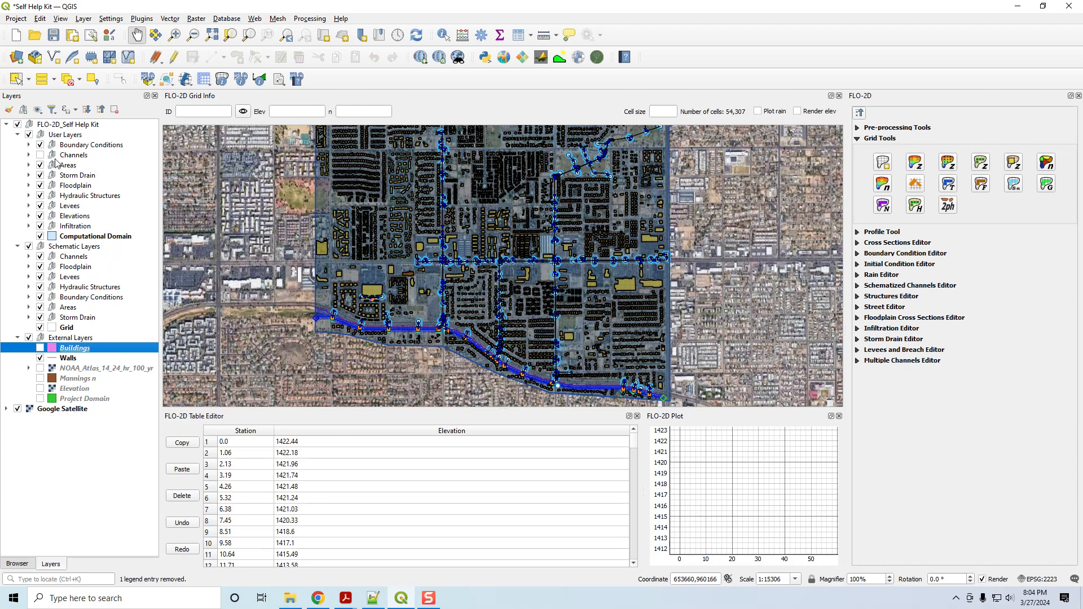
pyautogui.click(29, 165)
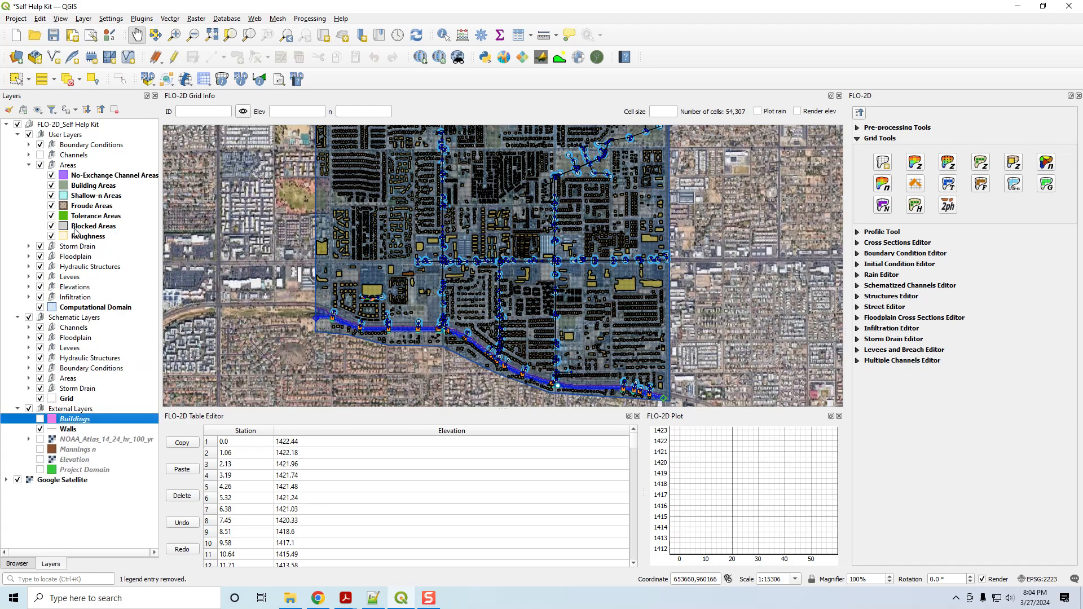
pyautogui.click(52, 226)
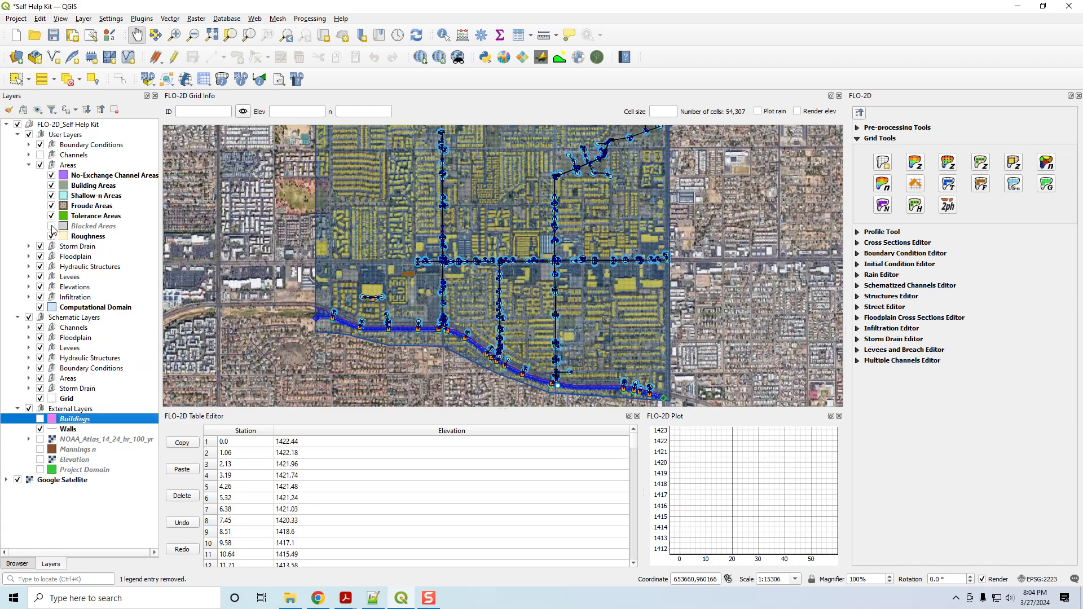
pyautogui.click(52, 226)
pyautogui.click(51, 226)
pyautogui.click(51, 226)
pyautogui.click(51, 226)
# Inspect the ARF_WRF cells around the large building and hide that layer in the schematic Areas group.
pyautogui.scroll(2, 372, 292)
pyautogui.scroll(2, 372, 291)
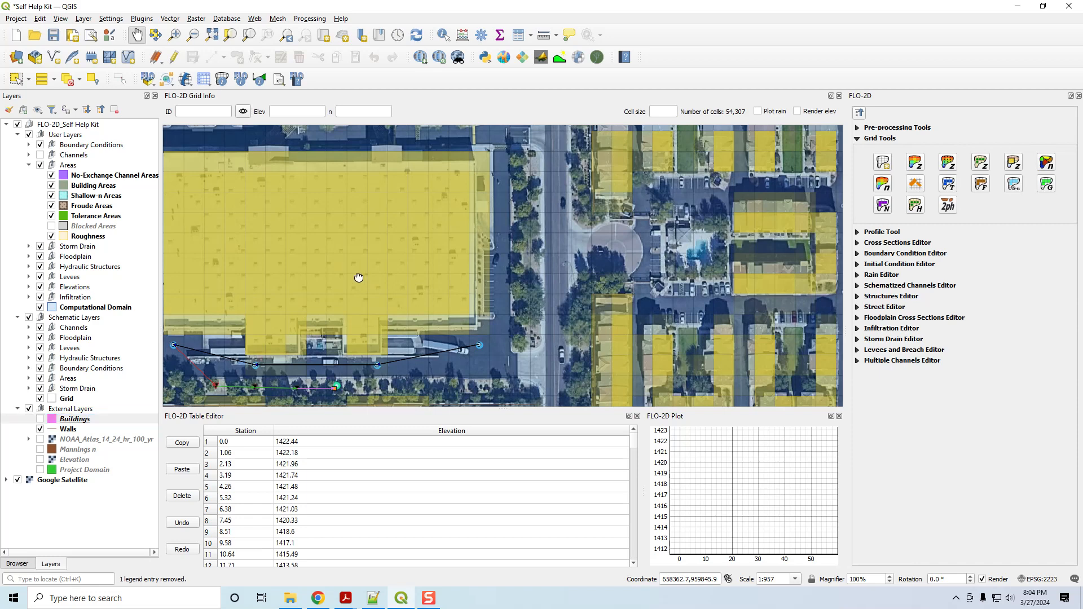
pyautogui.moveTo(357, 280); pyautogui.dragTo(505, 268)
pyautogui.scroll(-1, 495, 268)
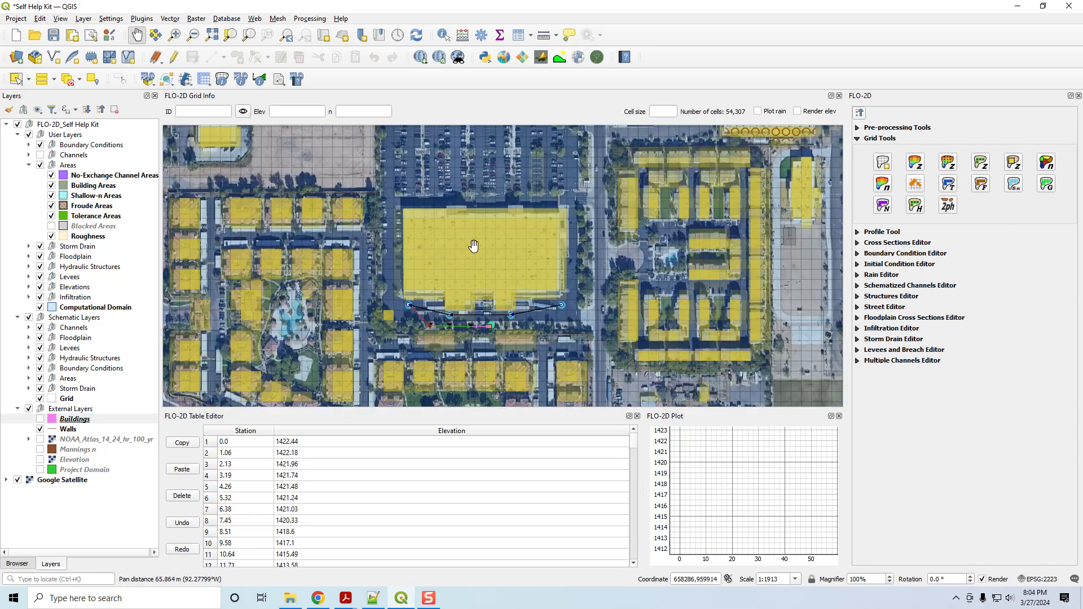
pyautogui.click(28, 378)
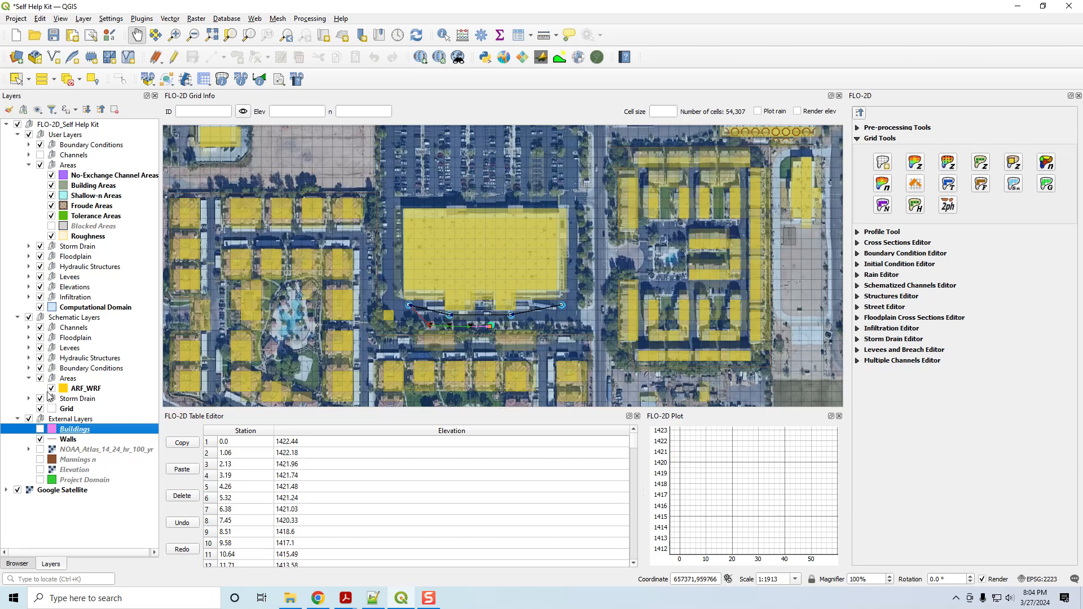
pyautogui.click(52, 389)
pyautogui.click(51, 388)
pyautogui.click(51, 388)
pyautogui.click(51, 389)
pyautogui.click(51, 388)
pyautogui.click(28, 379)
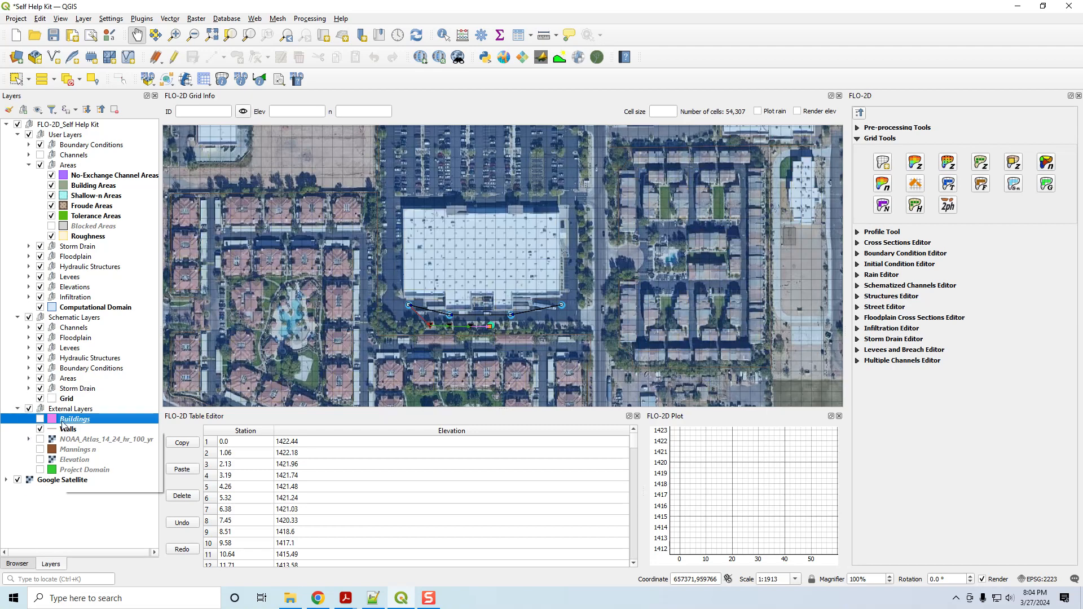
# Collapse the External Layers group and show the Blocked Areas layer in the user Areas group across the computational domain.
pyautogui.click(18, 409)
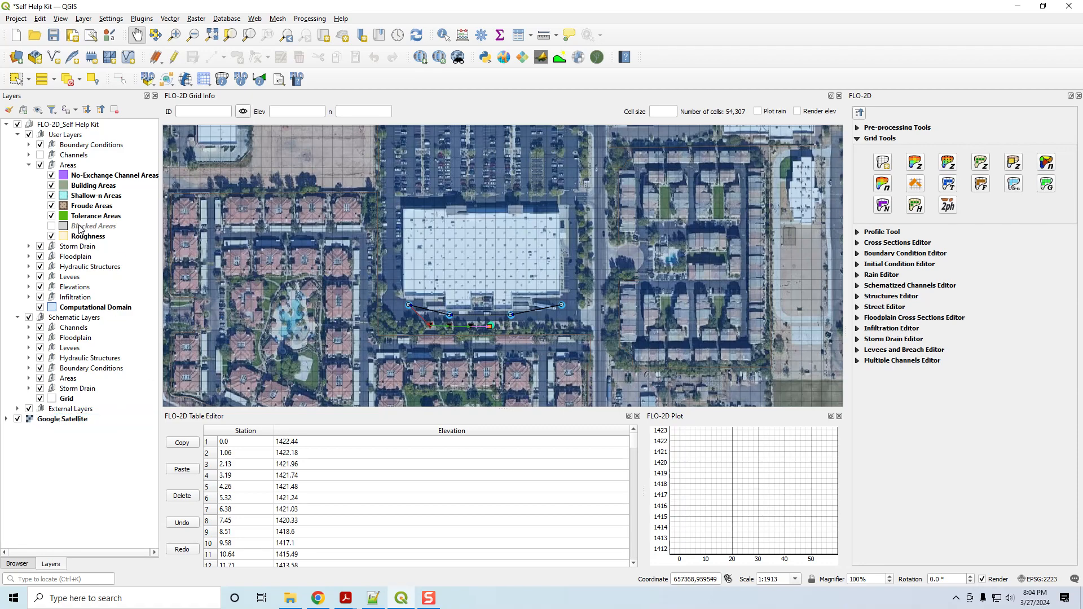
pyautogui.click(51, 225)
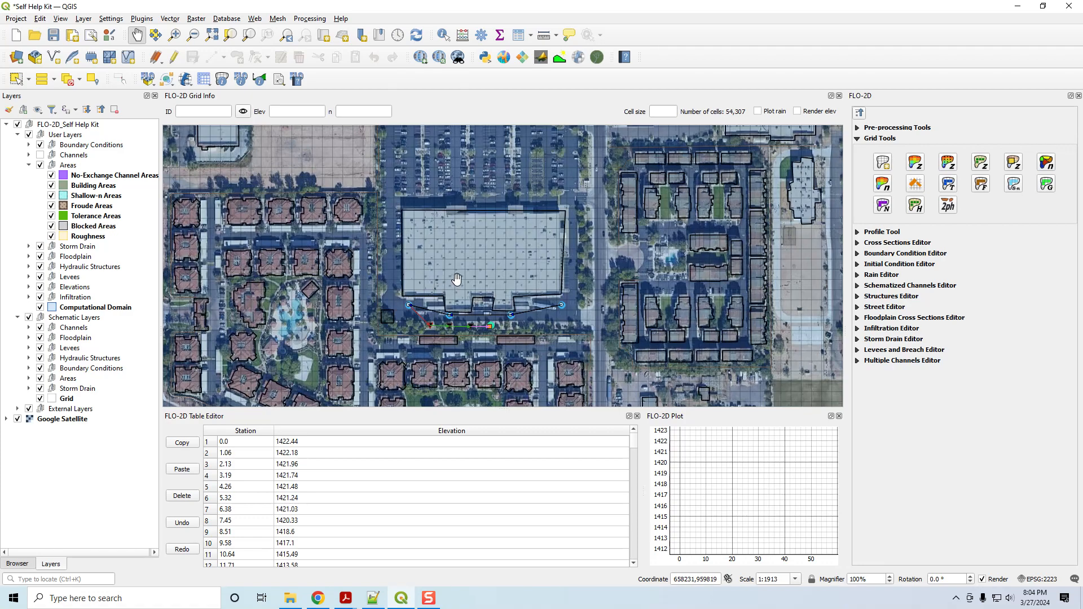
pyautogui.scroll(-2, 456, 280)
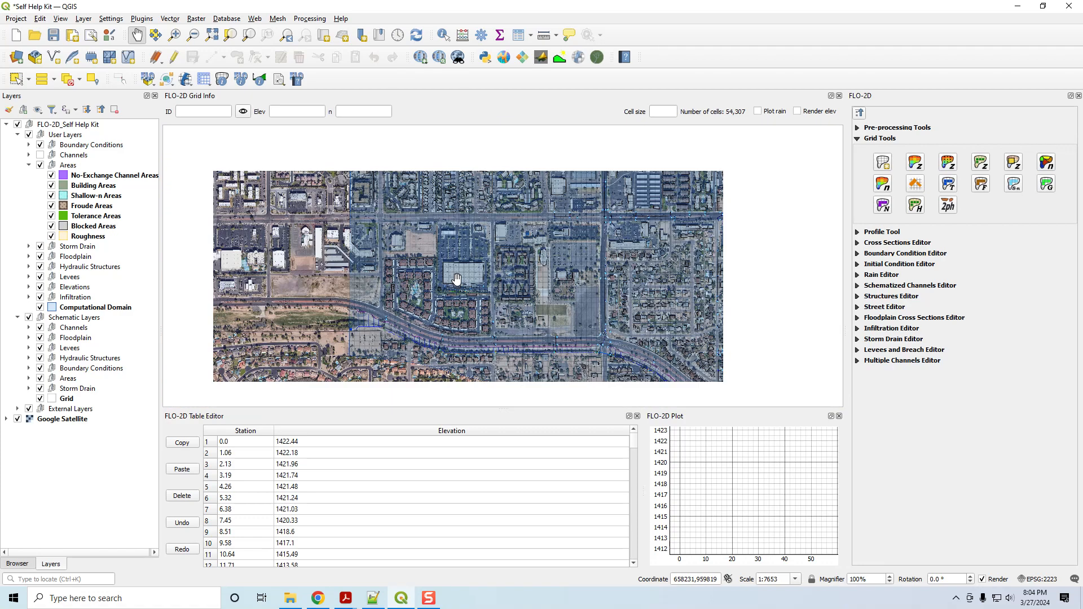
pyautogui.scroll(-1, 580, 265)
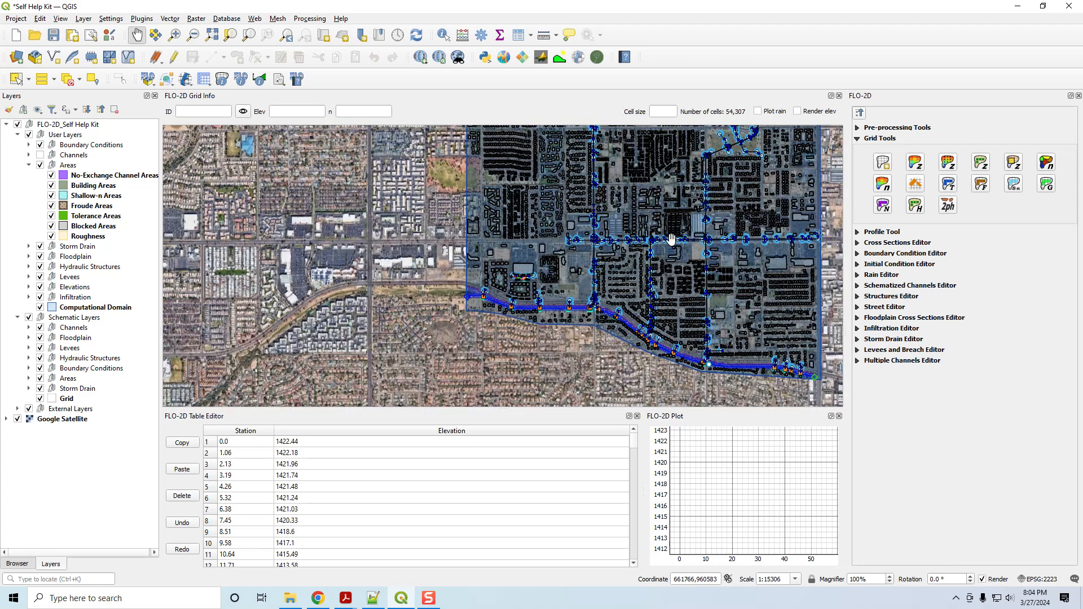
pyautogui.moveTo(728, 264); pyautogui.dragTo(560, 309)
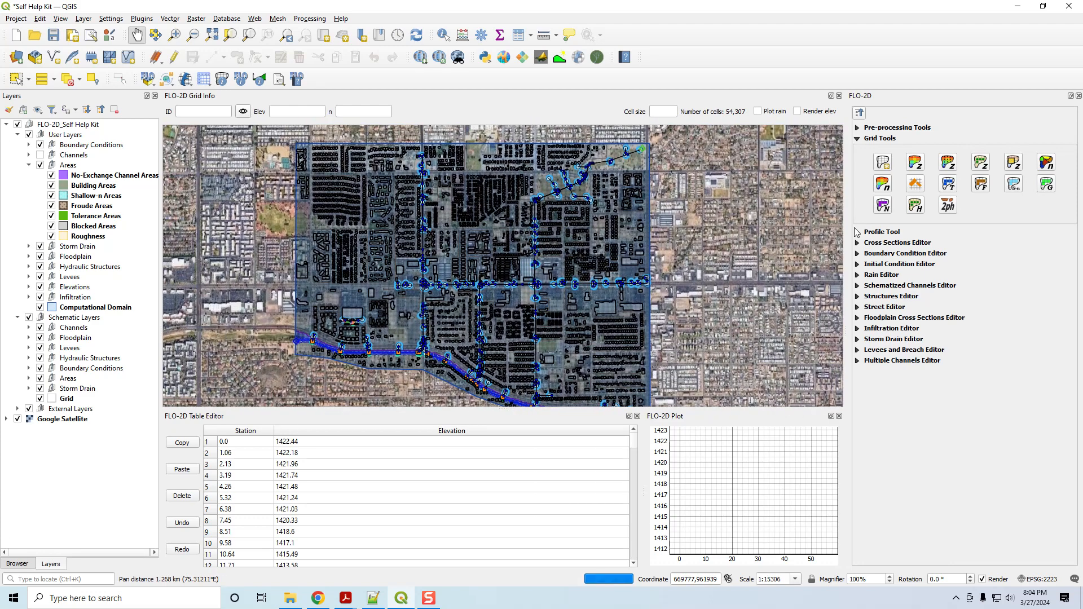
# Collapse the Grid Tools, open the Rain Editor and review its building rain option against the blocked building areas on the map.
pyautogui.click(858, 139)
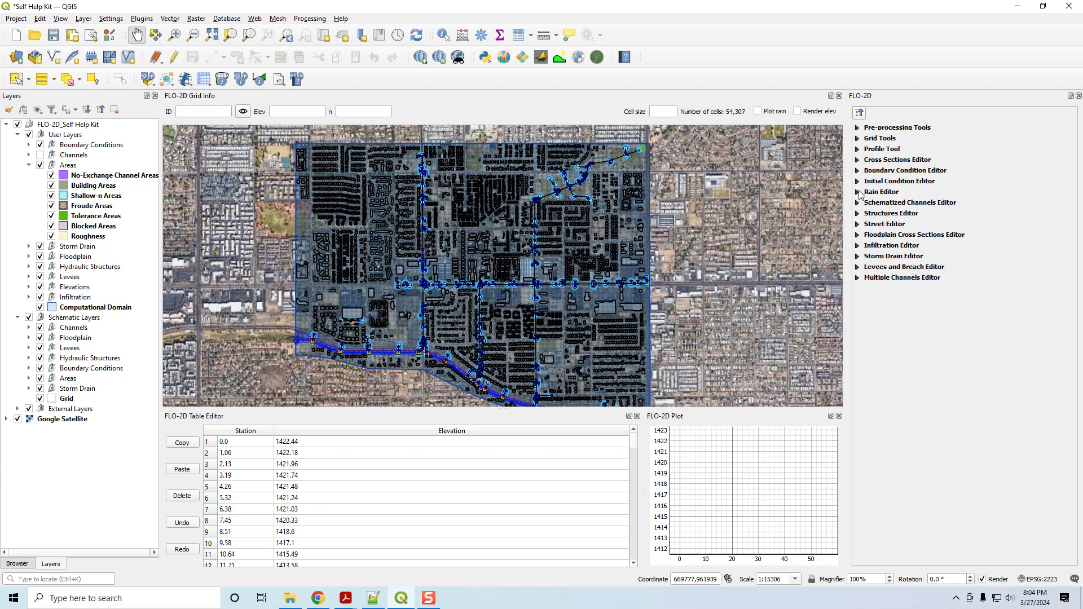
pyautogui.click(858, 192)
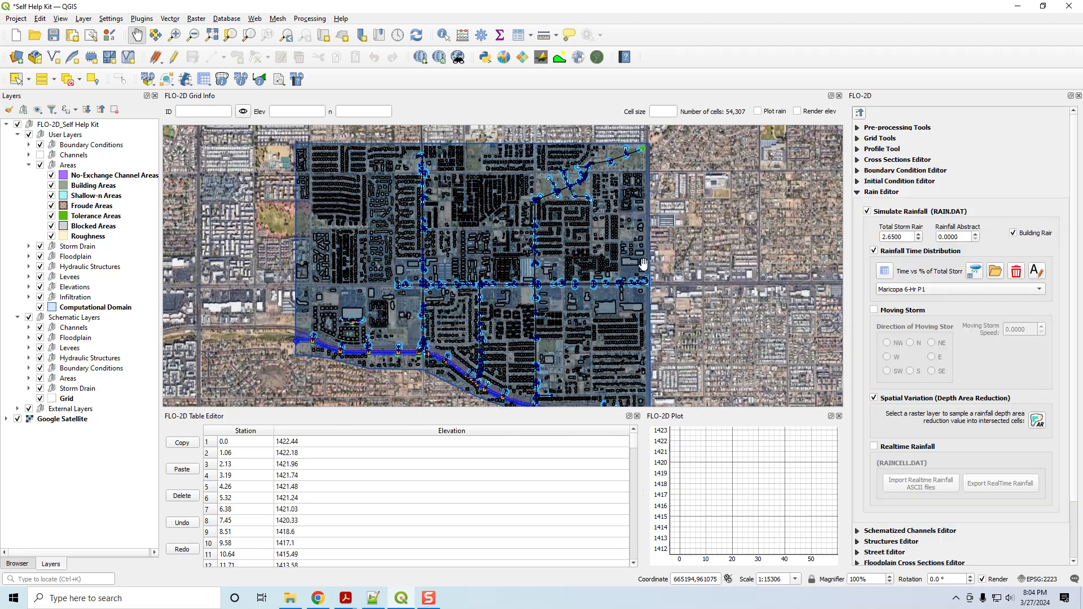
pyautogui.scroll(2, 611, 305)
pyautogui.moveTo(592, 335); pyautogui.dragTo(575, 297)
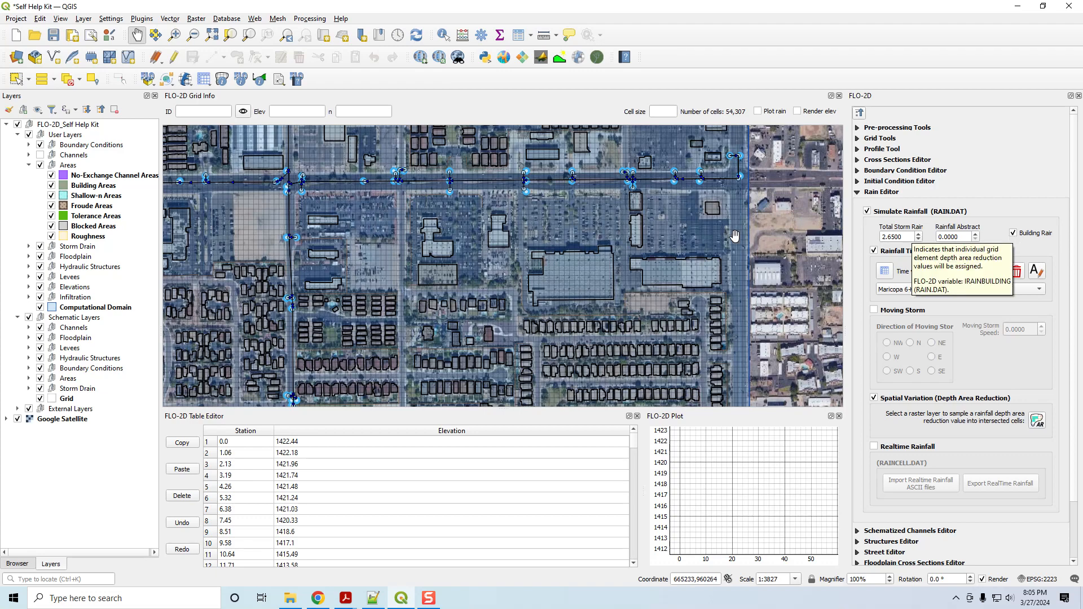
# Enable the Area Reduction Factors (ARF) switch in the FLO-2D control variables and save the parameters.
pyautogui.click(203, 80)
pyautogui.click(225, 92)
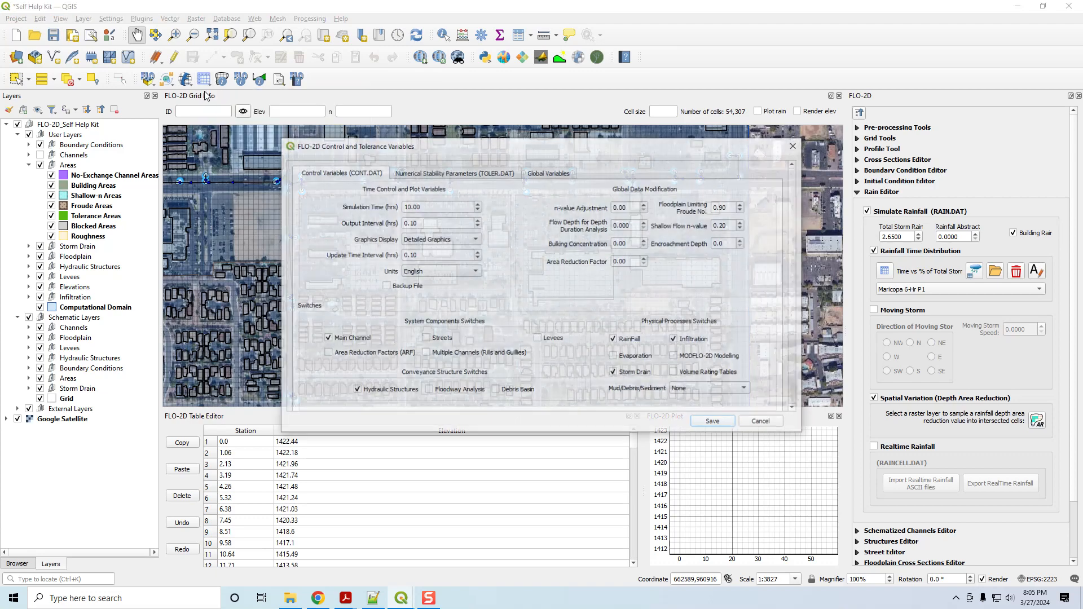
pyautogui.scroll(-2, 792, 282)
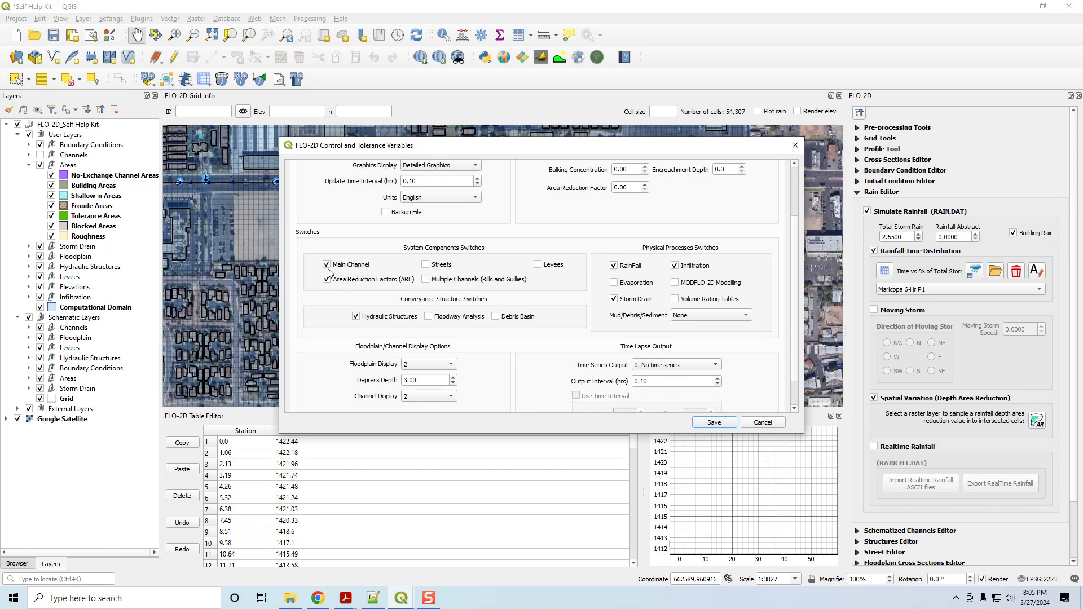
pyautogui.click(714, 423)
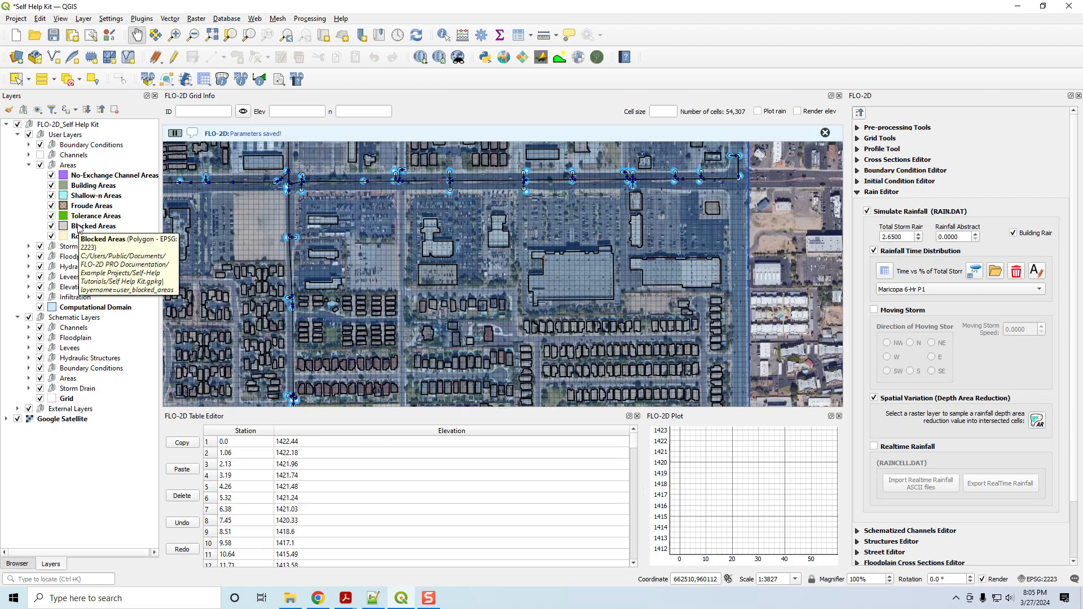
# Hide the Blocked Areas layer in the user Areas group and display the computational domain without it.
pyautogui.click(52, 226)
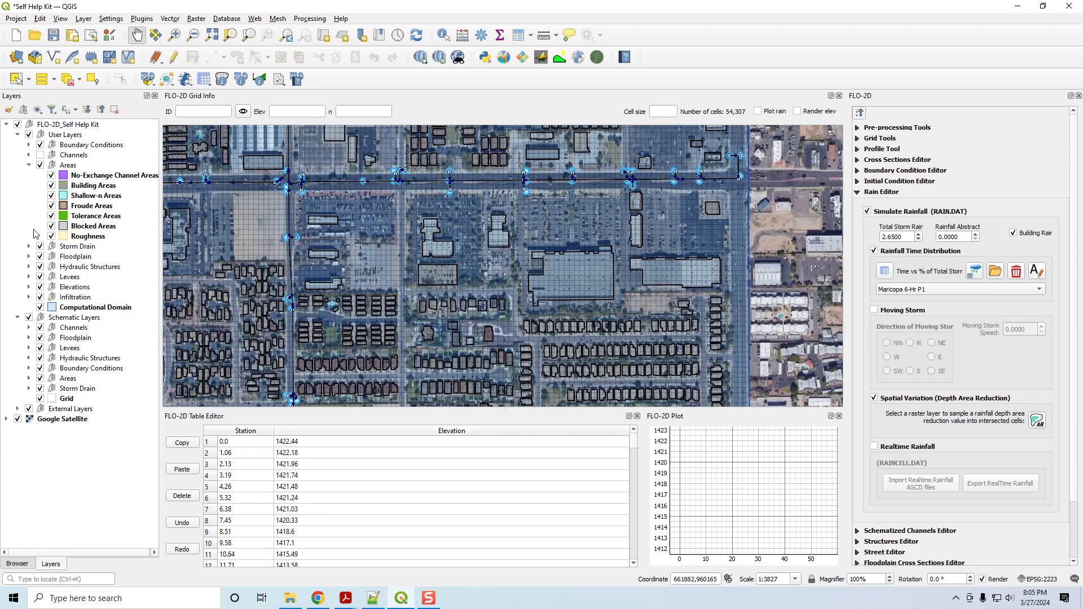
pyautogui.scroll(-2, 415, 254)
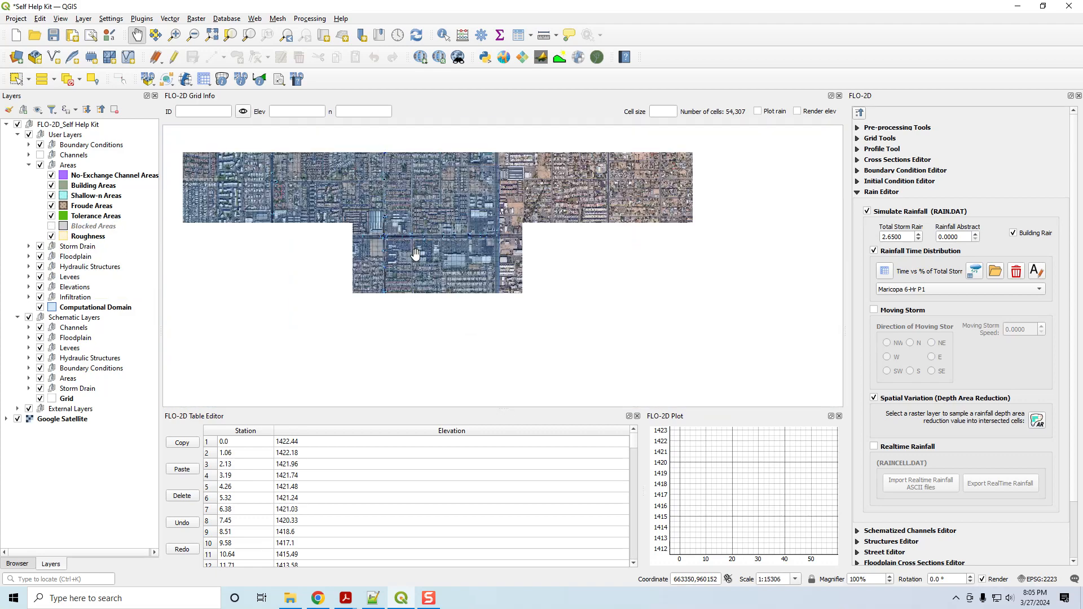
pyautogui.moveTo(406, 234); pyautogui.dragTo(572, 282)
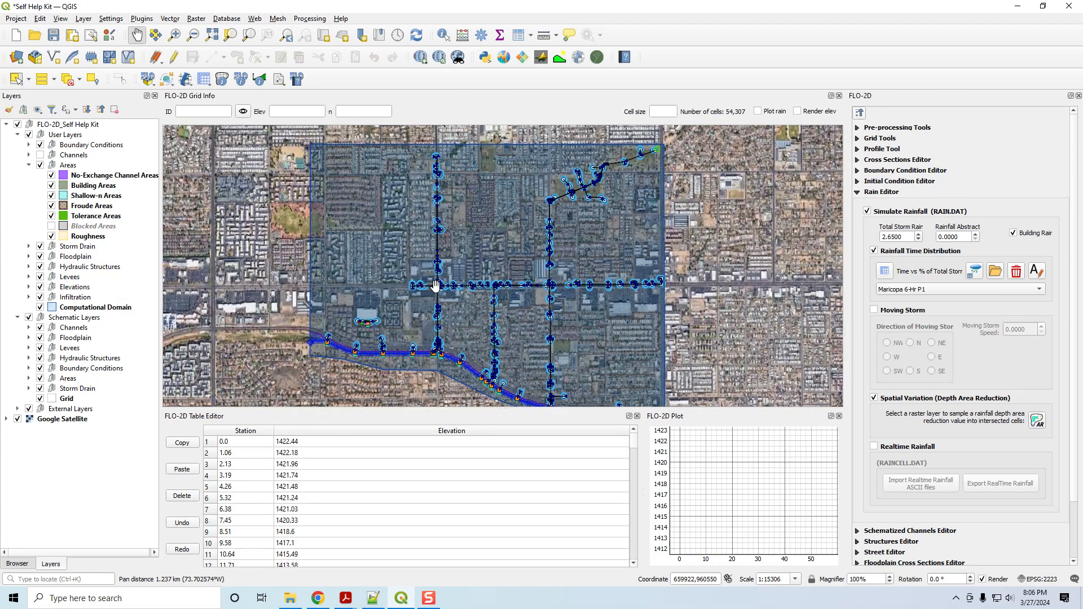